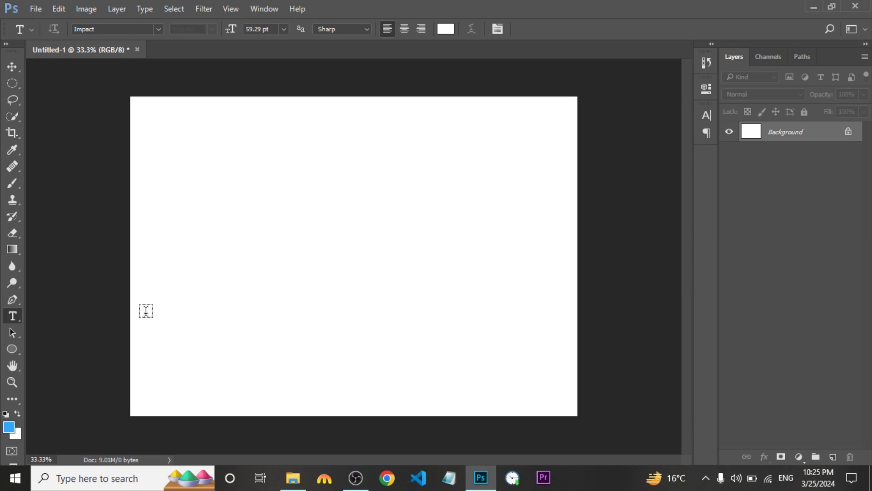
Draw a blue circle about 645 px in diameter left of the canvas centre with the Ellipse tool
left_click(13, 350)
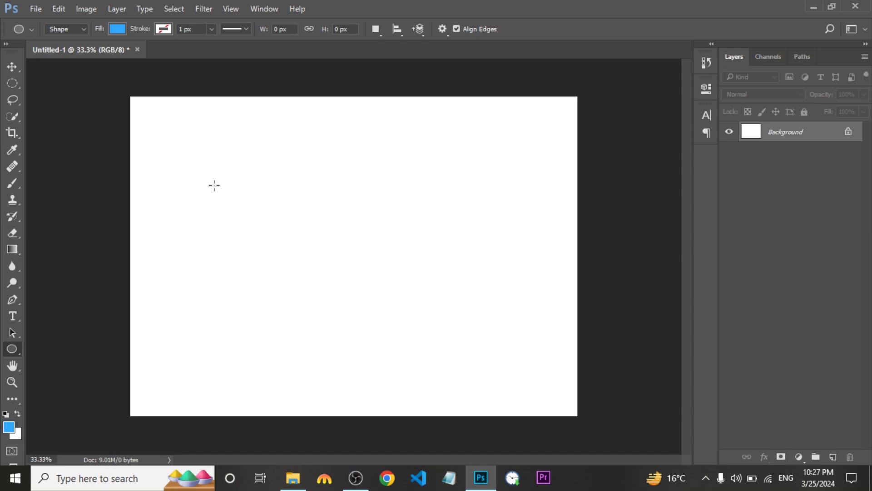
left_click_drag(214, 185, 465, 322)
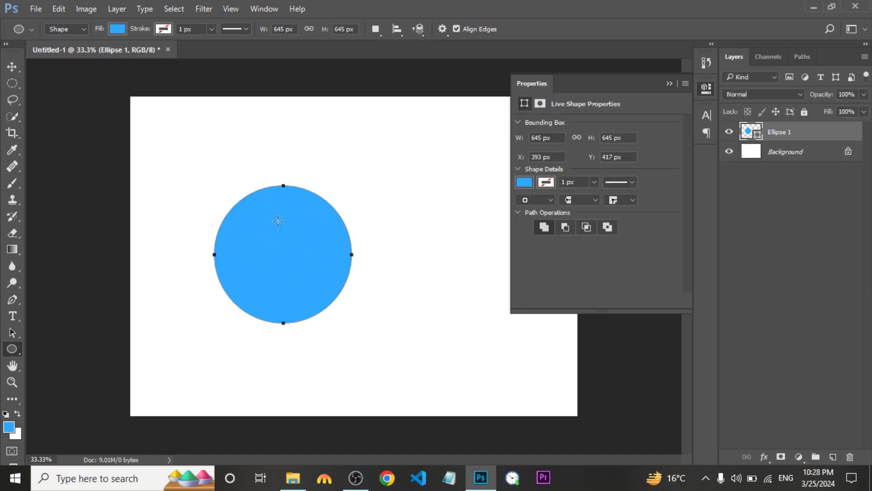
left_click(524, 182)
left_click(524, 182)
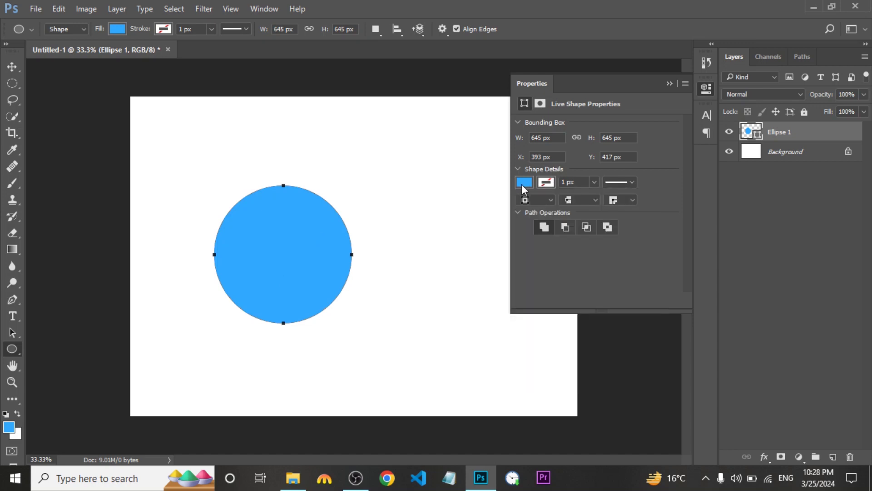
Give the circle a black stroke about 12.87 px wide
left_click(545, 186)
left_click(545, 186)
left_click(545, 183)
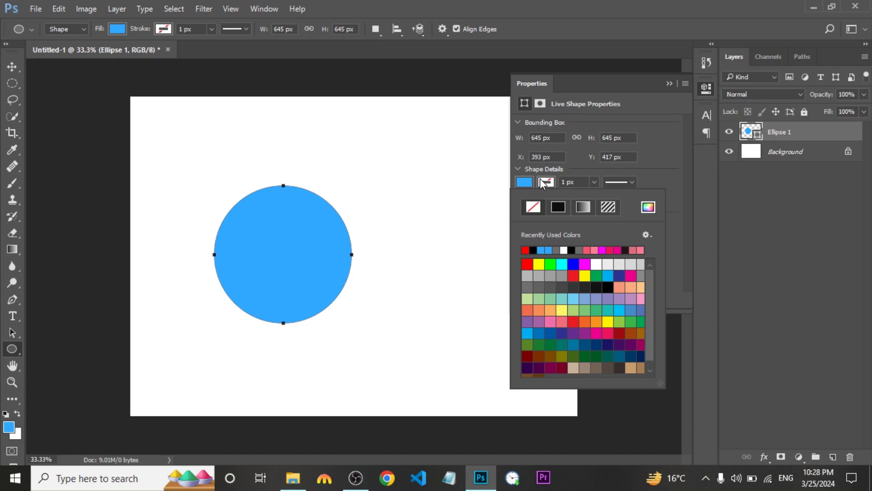
left_click(572, 250)
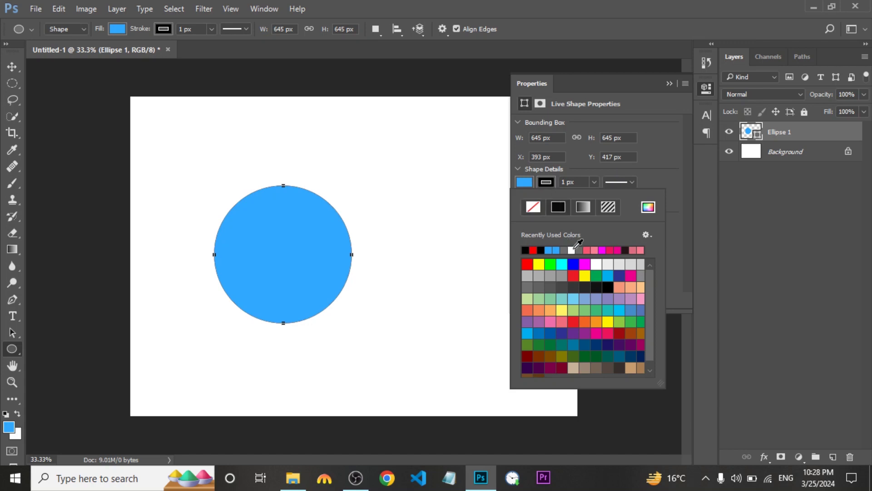
left_click(575, 180)
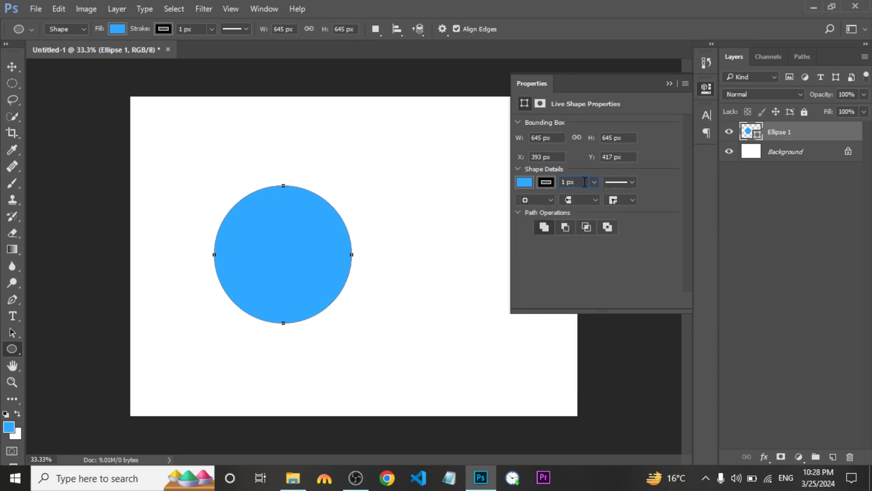
left_click(597, 185)
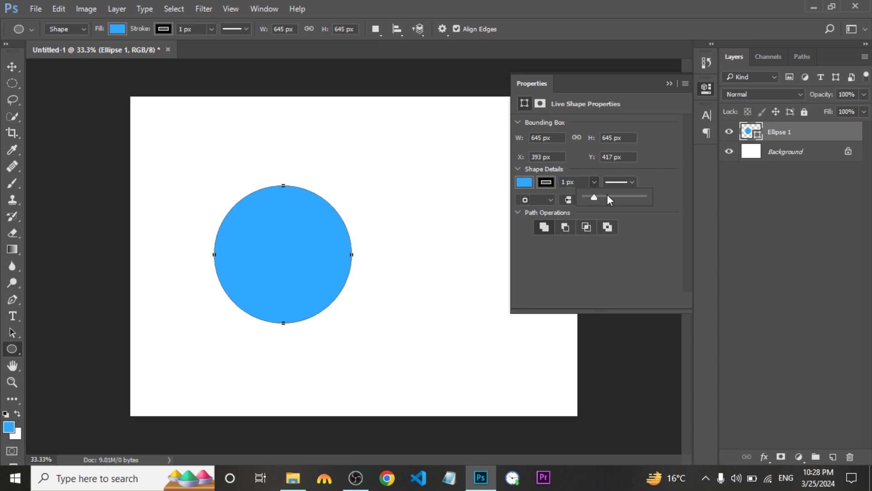
left_click(608, 196)
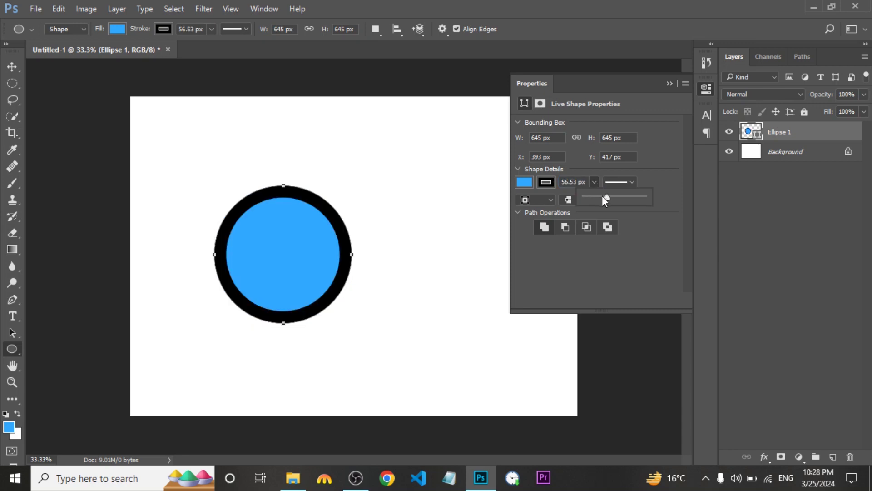
left_click_drag(601, 196, 595, 195)
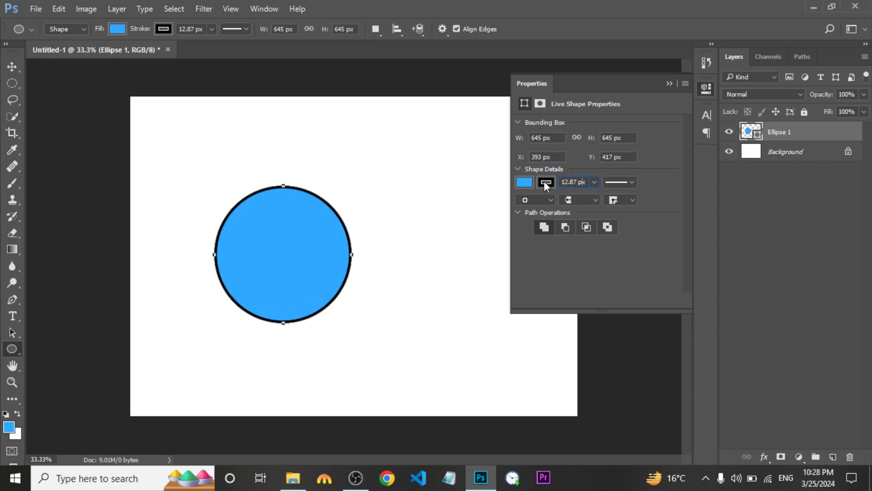
Try the dashed stroke style on the circle and settle on the dotted one
left_click(625, 182)
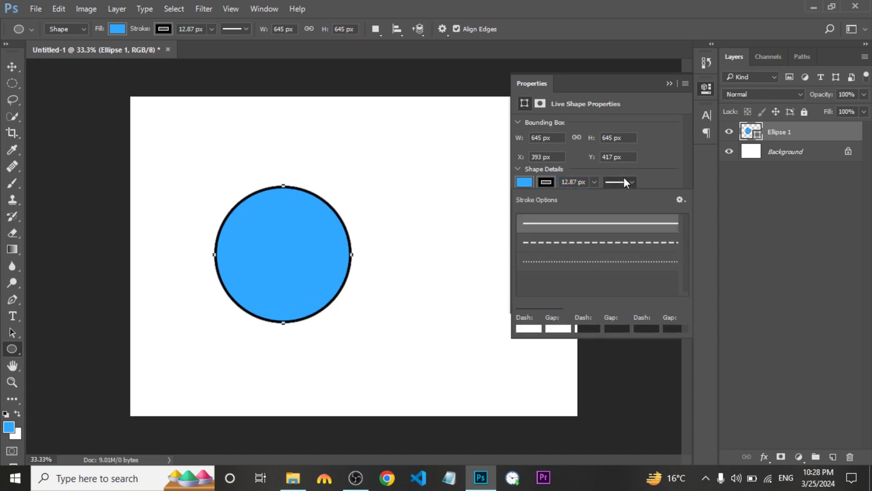
left_click(582, 247)
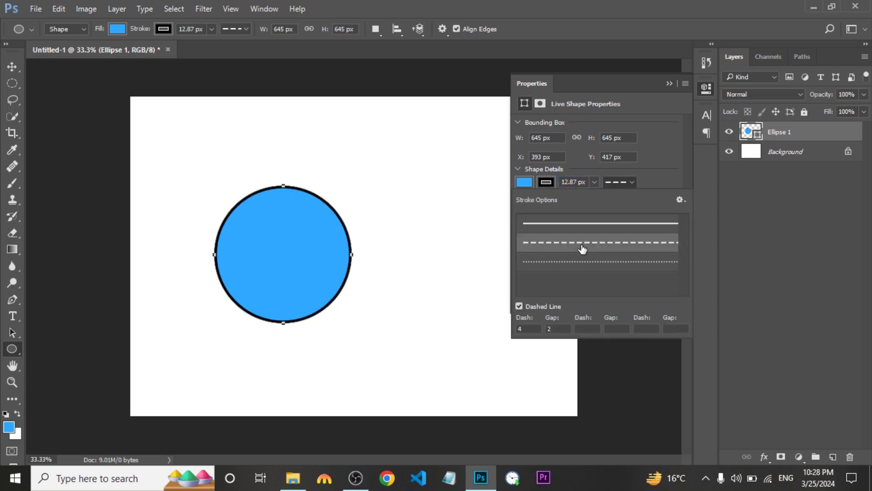
left_click(628, 181)
left_click(626, 182)
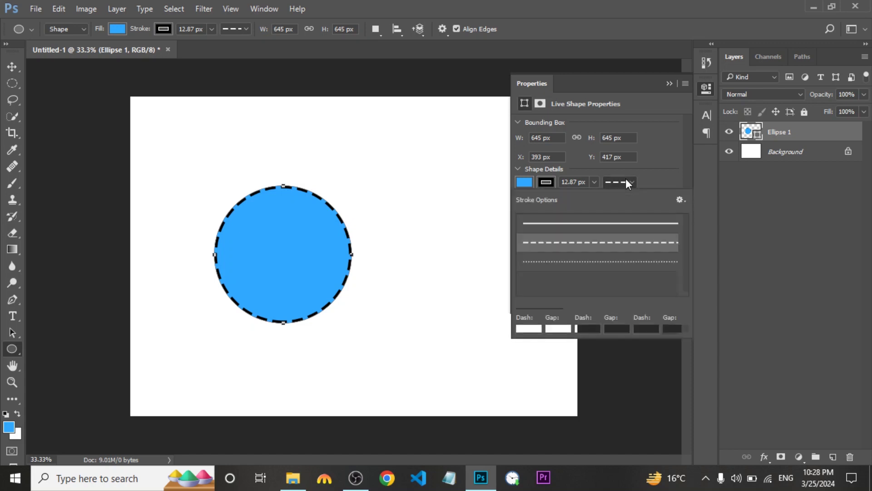
left_click(596, 260)
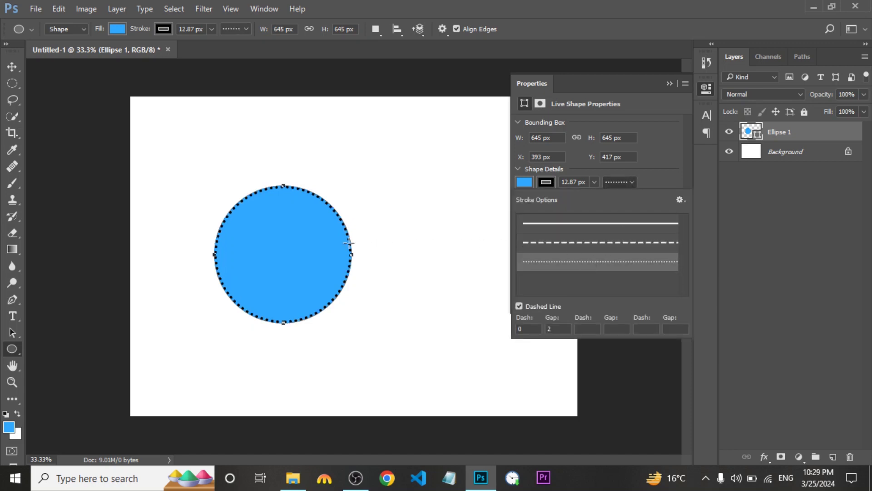
left_click(585, 180)
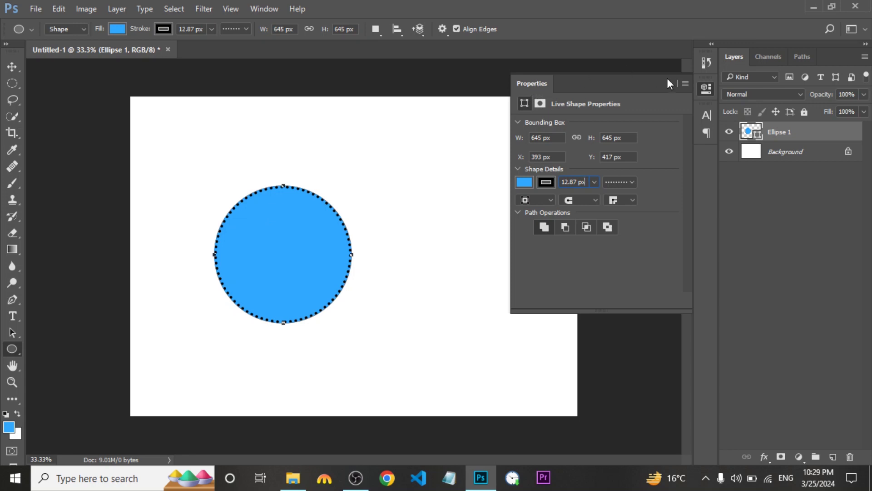
left_click(706, 89)
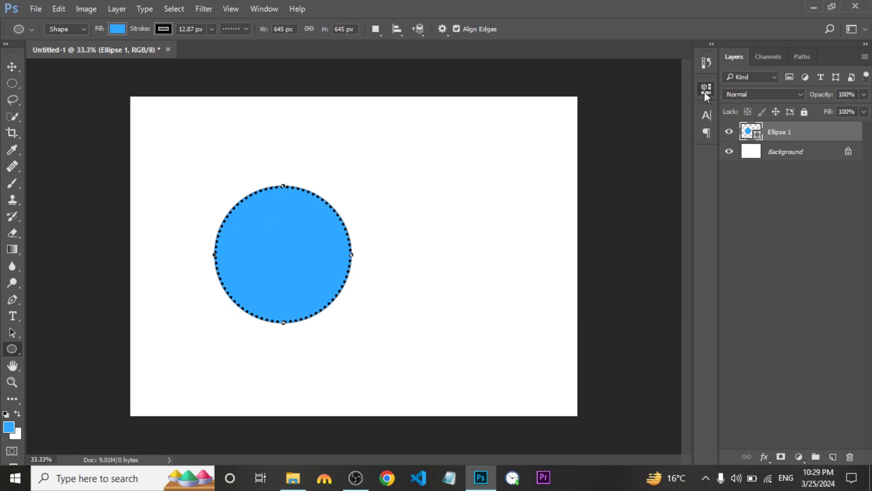
left_click(705, 92)
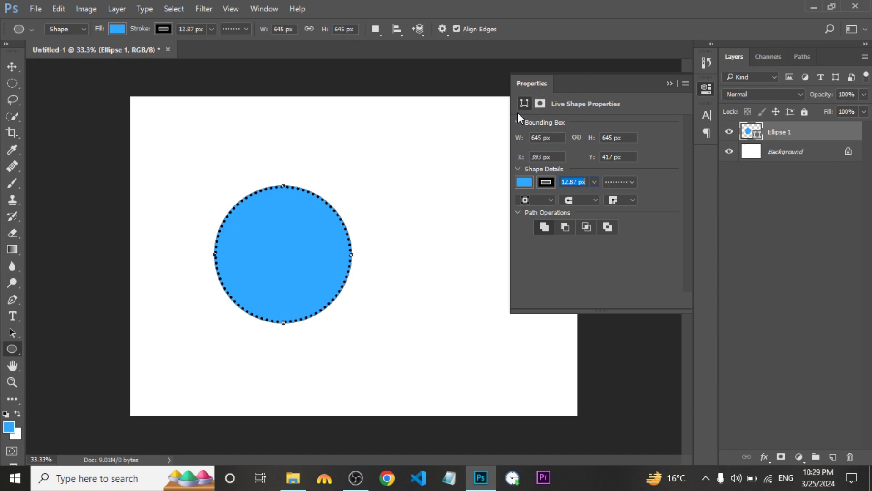
left_click(270, 10)
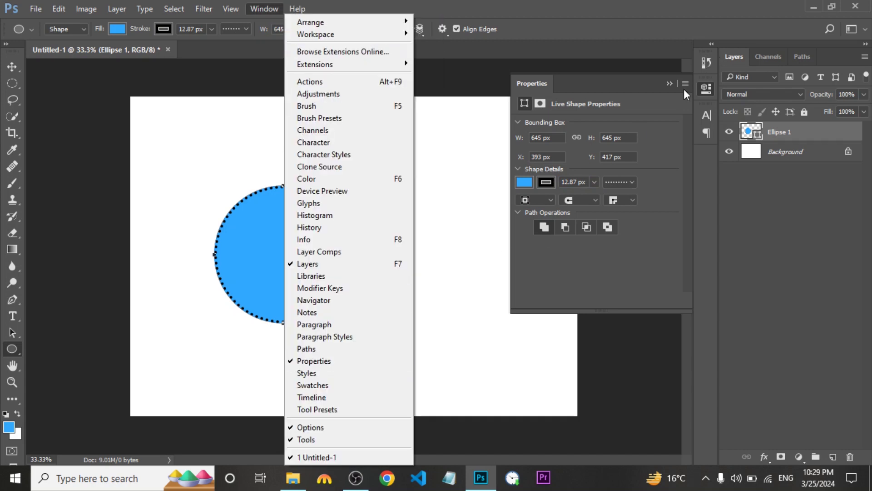
left_click(710, 83)
left_click(710, 83)
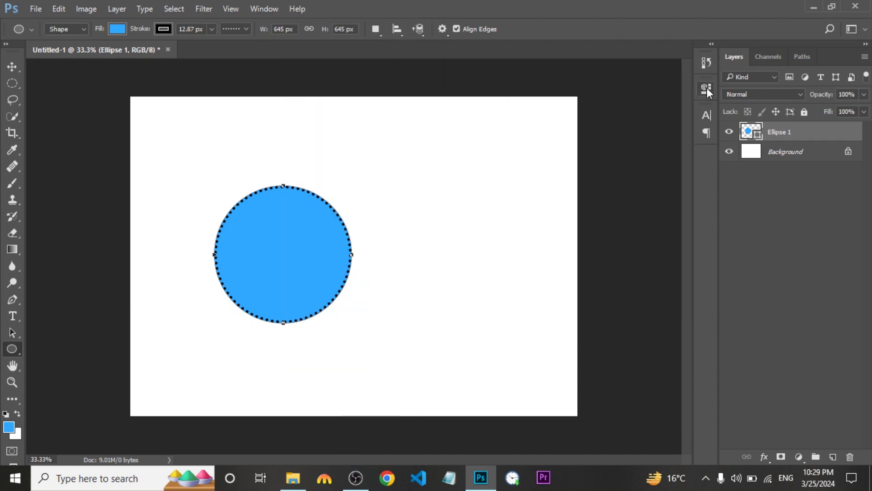
left_click(707, 88)
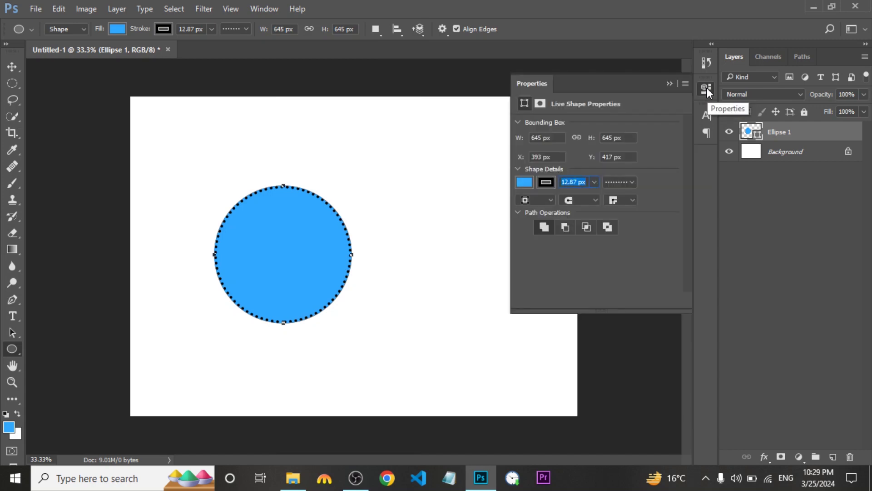
Draw a square of about 612 px with the Rectangle tool, overlapping the circle's lower right part
left_click(11, 350)
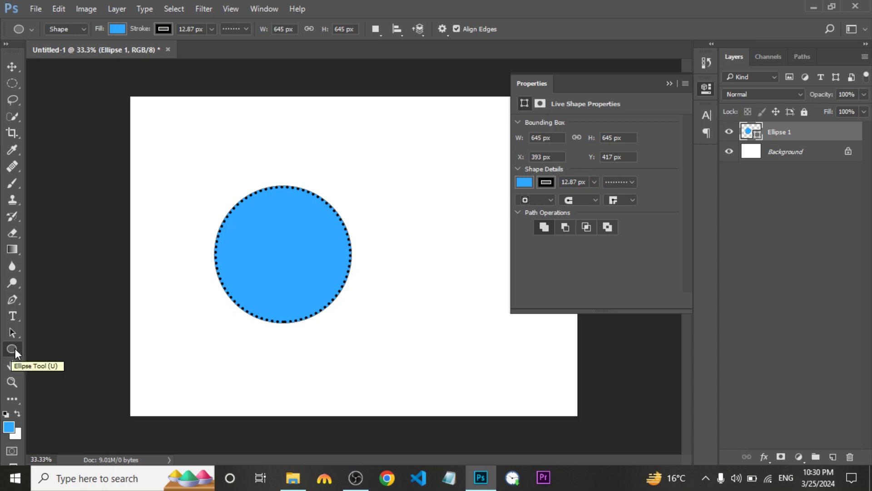
right_click(15, 347)
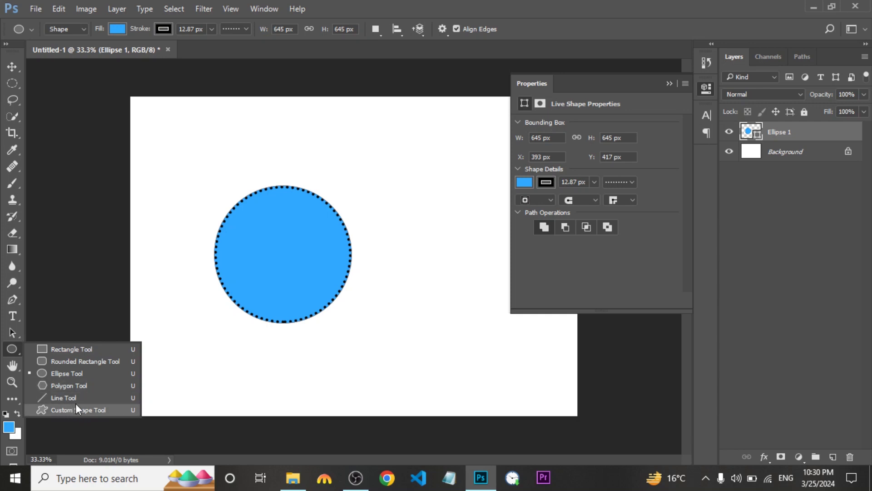
left_click(59, 348)
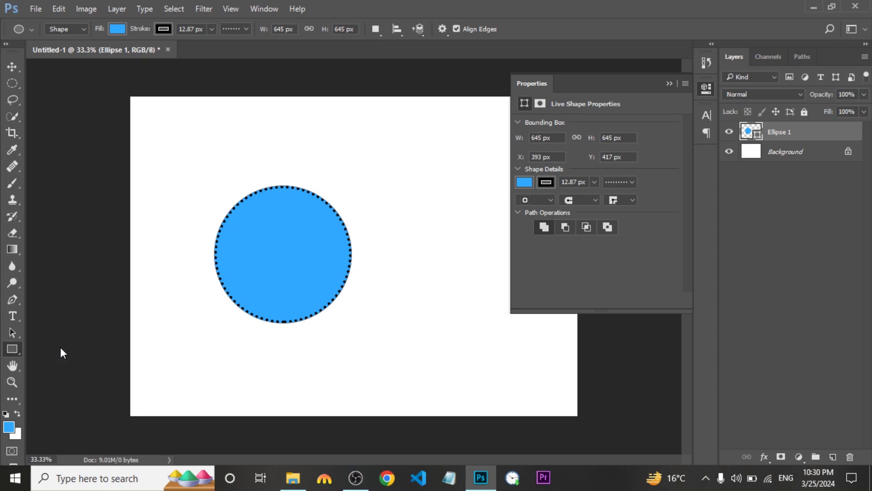
left_click_drag(309, 213, 476, 343)
key("shift")
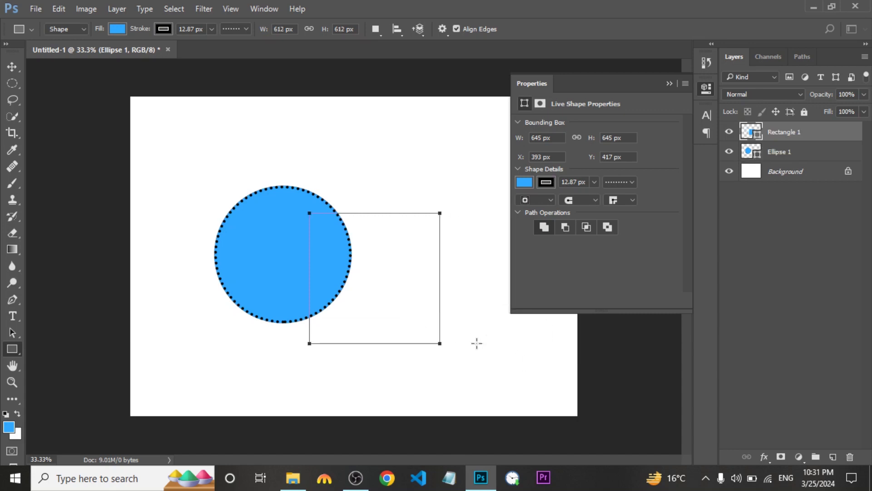
Try red, bright green, light green, dark blue and magenta swatches as the square's fill
left_click(525, 162)
left_click(526, 230)
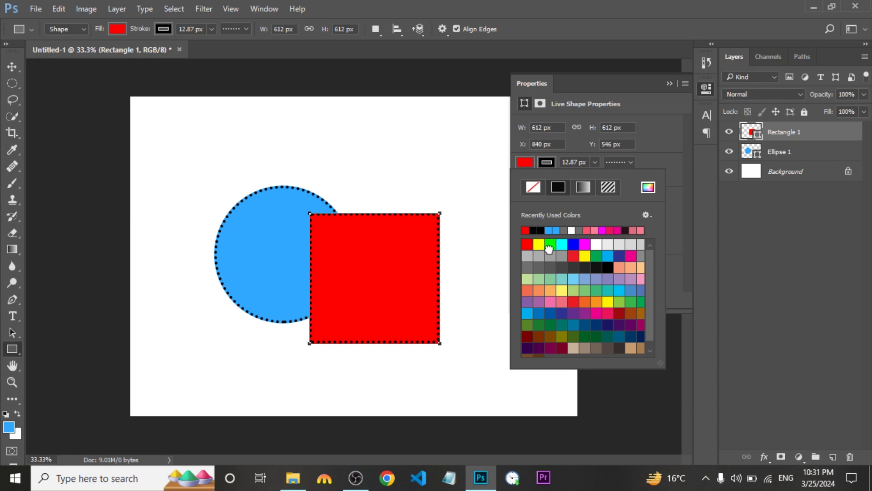
left_click(550, 244)
left_click(573, 290)
left_click(602, 323)
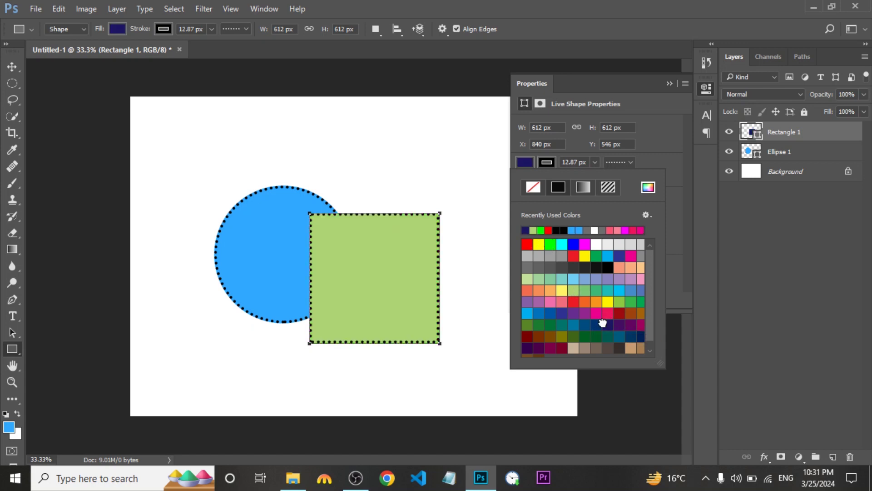
left_click(599, 313)
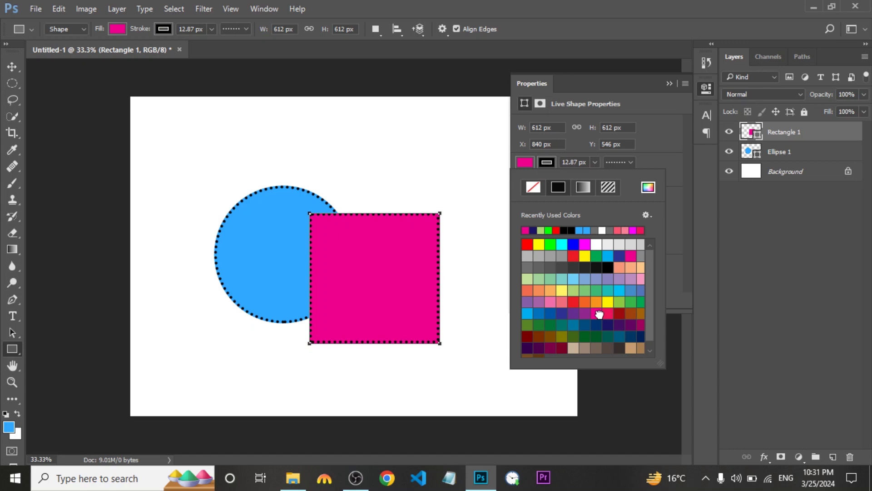
Set the square's fill to the custom dark blue 2c4483
left_click(649, 187)
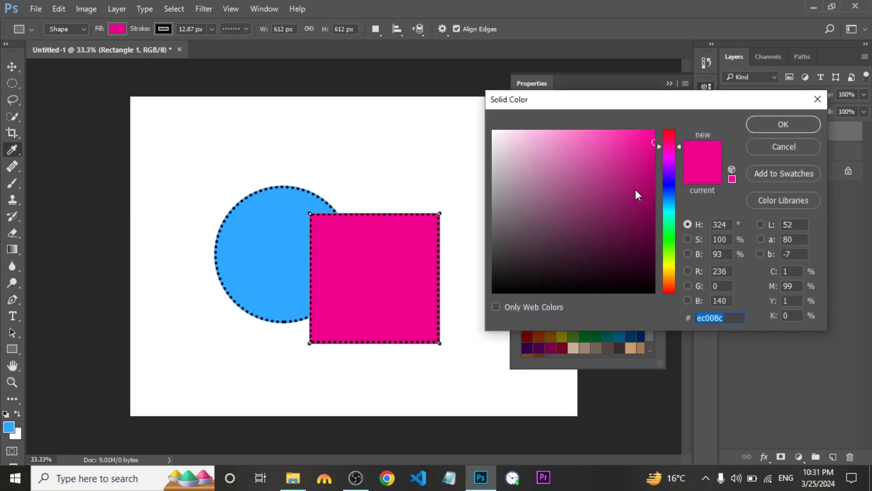
left_click(666, 192)
left_click(640, 162)
left_click(604, 170)
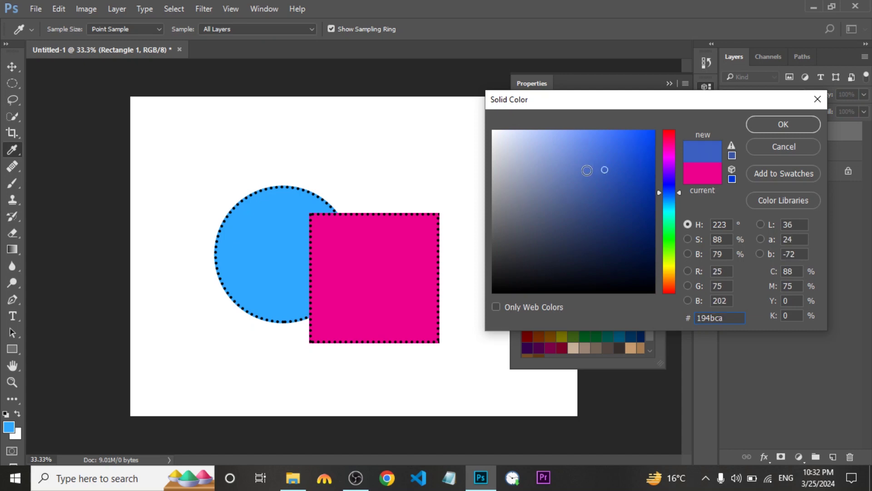
left_click(601, 210)
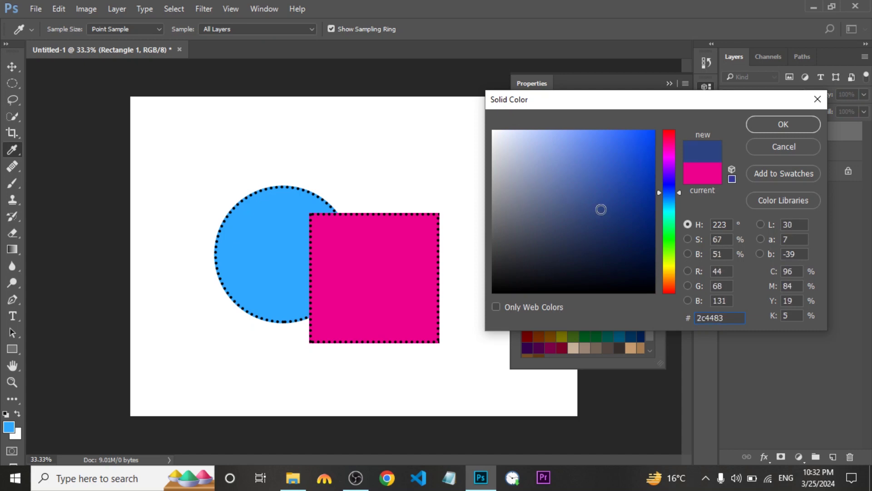
left_click(773, 124)
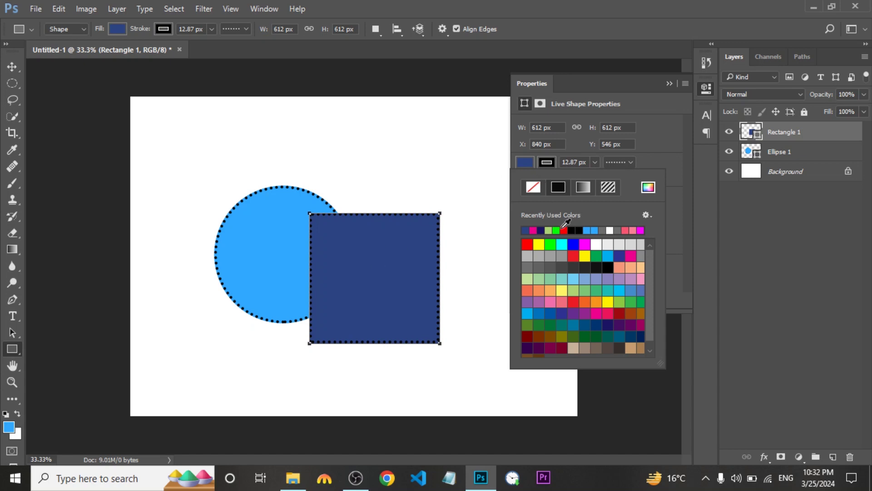
Fill the square with the recently used bright green
left_click(557, 231)
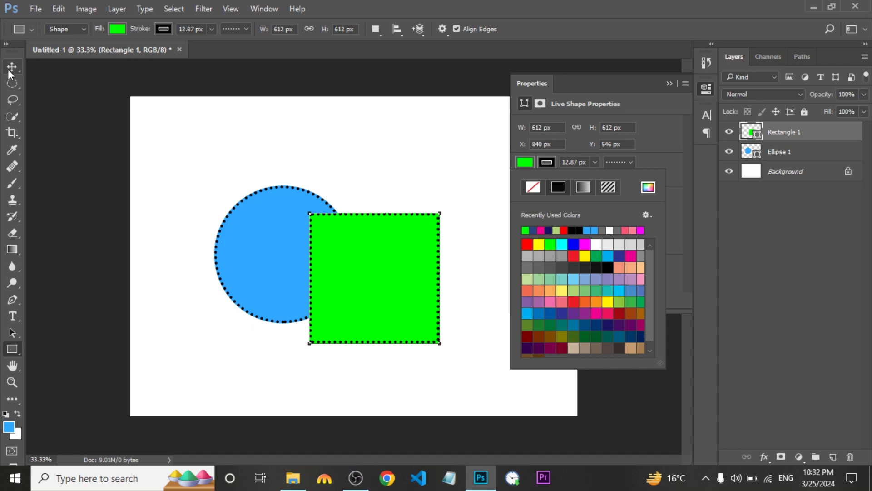
Activate the Custom Shape tool and replace its current shape presets with the All set
left_click(33, 340)
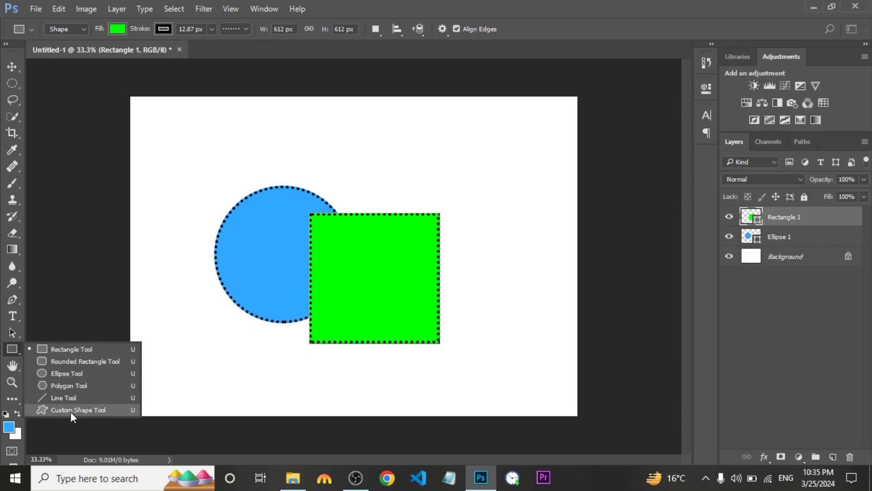
left_click(72, 410)
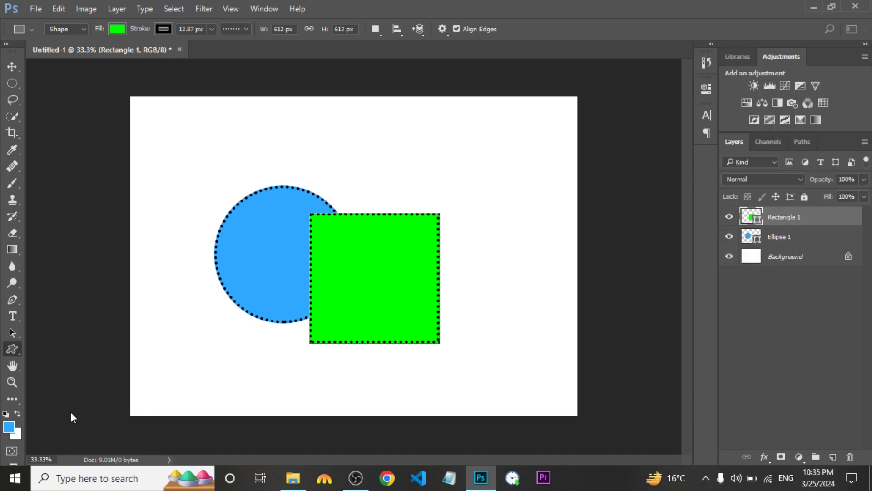
left_click(500, 28)
left_click(613, 53)
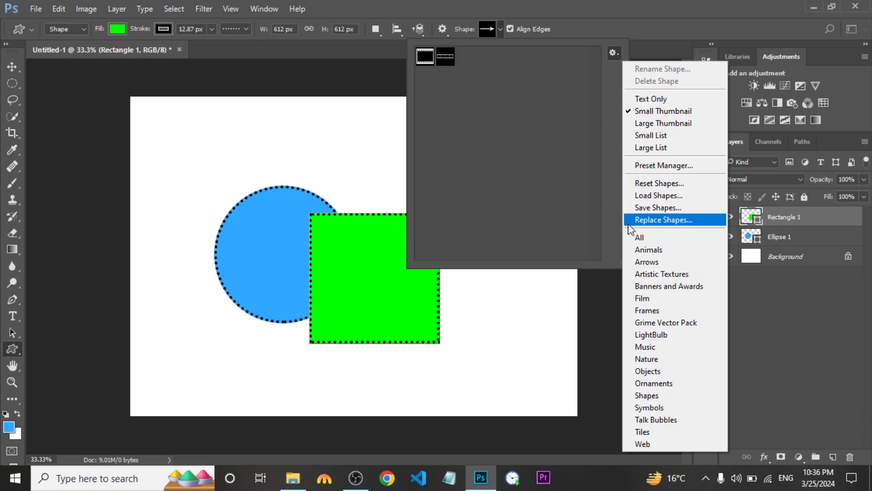
left_click(637, 237)
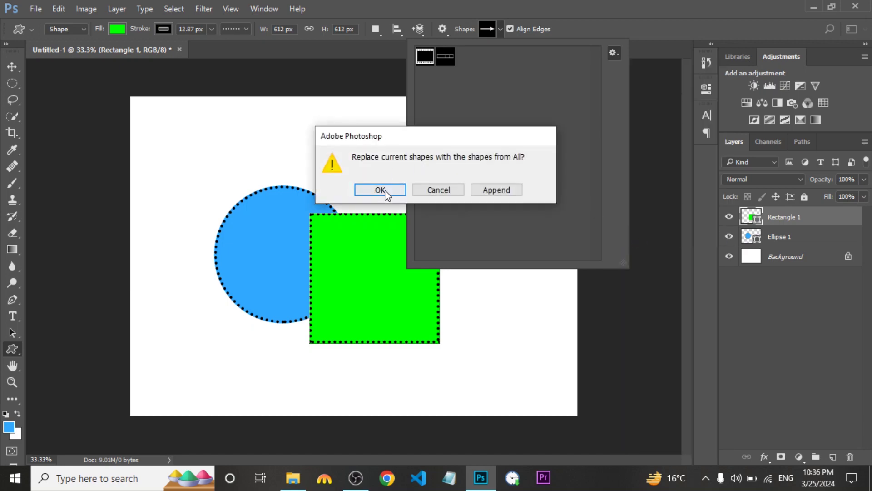
left_click(384, 189)
Draw a solid five-petal flower custom shape of about 434 by 417 px, overlapping the green square's upper right corner
scroll(511, 184, "down", 2)
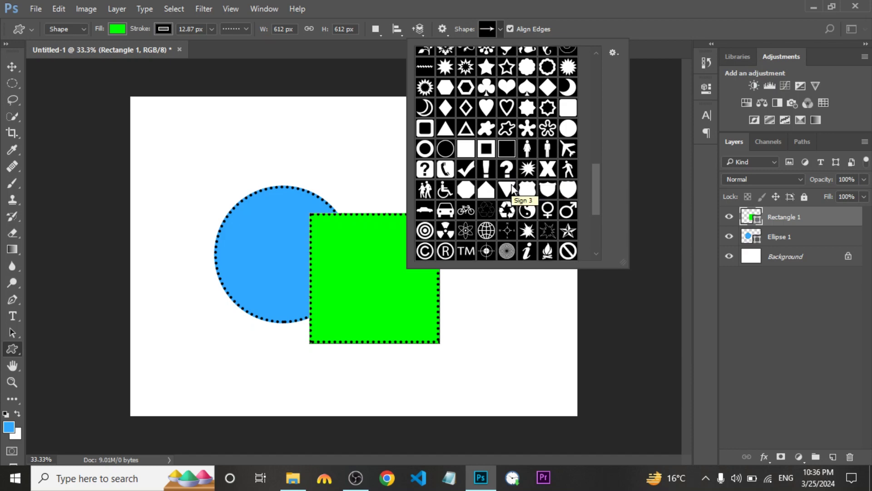
left_click(527, 131)
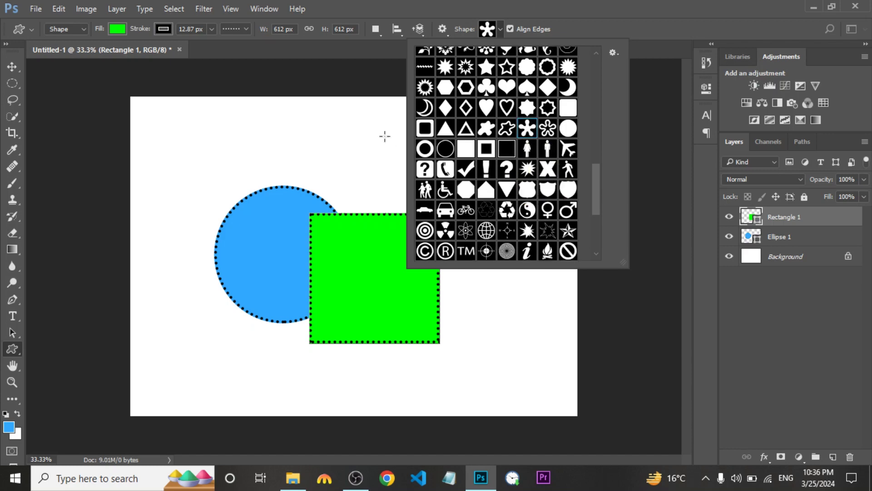
left_click(490, 28)
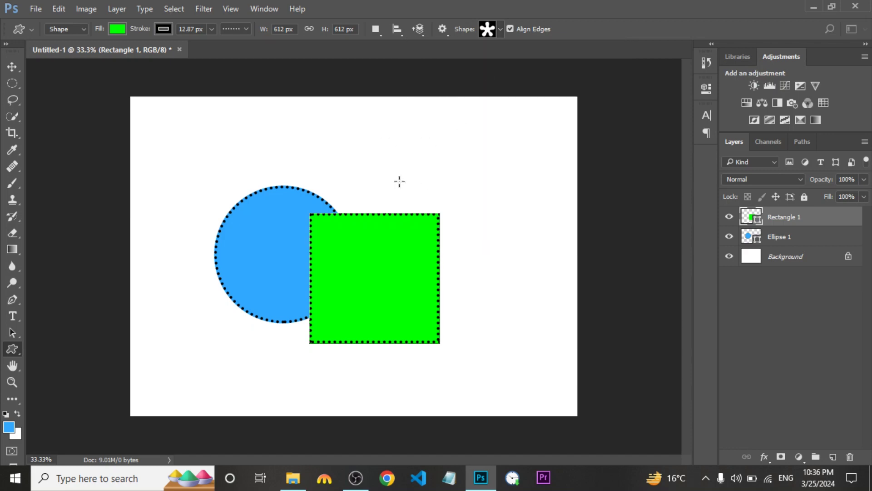
left_click_drag(404, 153, 541, 242)
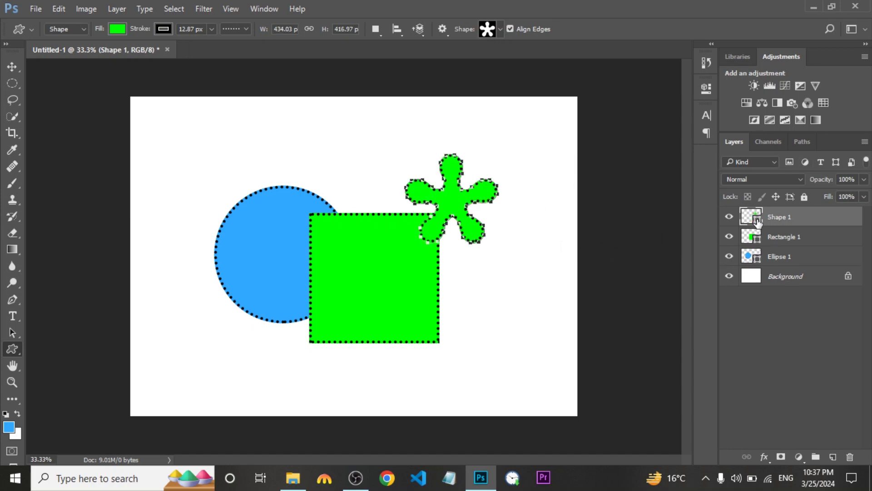
Set the flower shape's fill to magenta ff00de
double_click(757, 221)
left_click(667, 155)
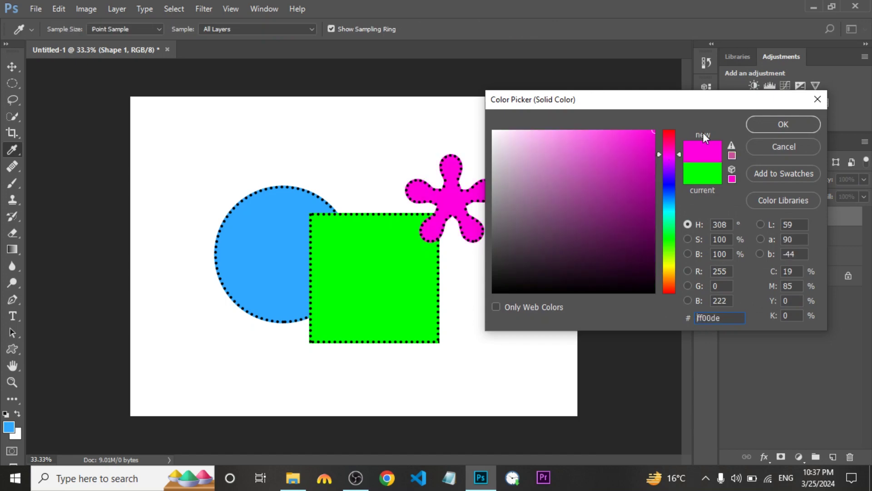
left_click(764, 124)
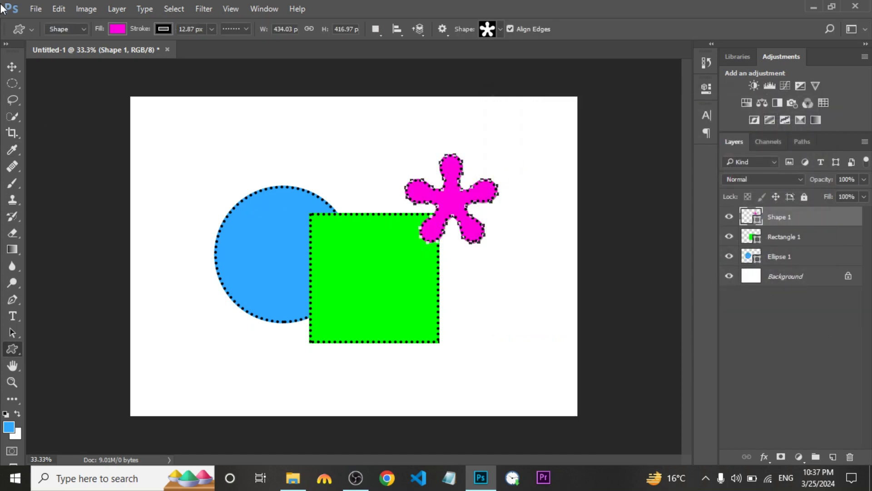
With the Move tool active, hide and reshow the blue circle's layer, and select the green square's layer
left_click(12, 66)
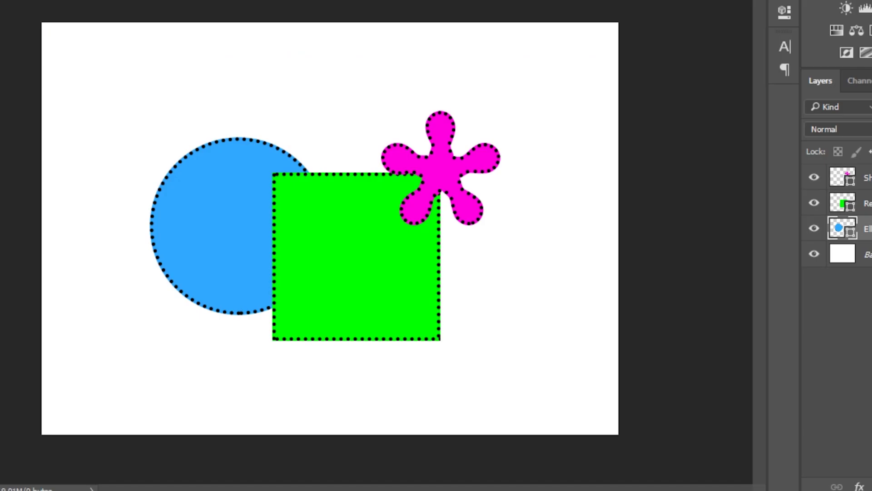
left_click(813, 229)
left_click(813, 232)
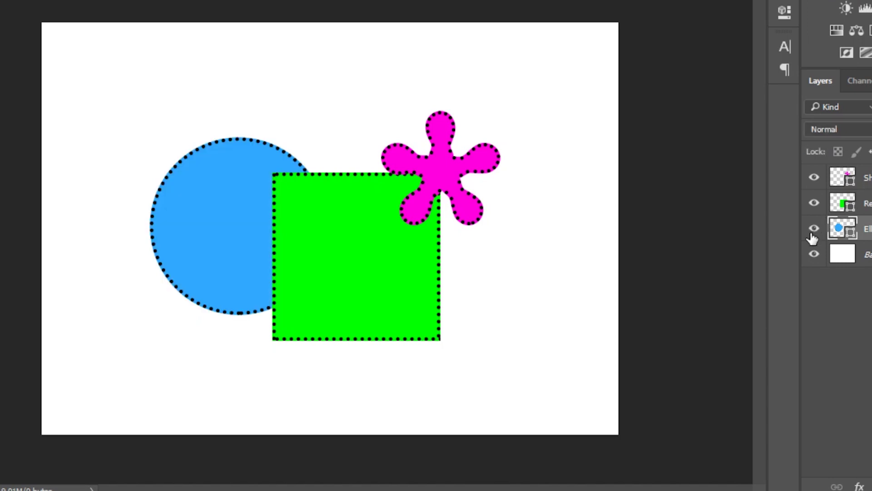
left_click(846, 205)
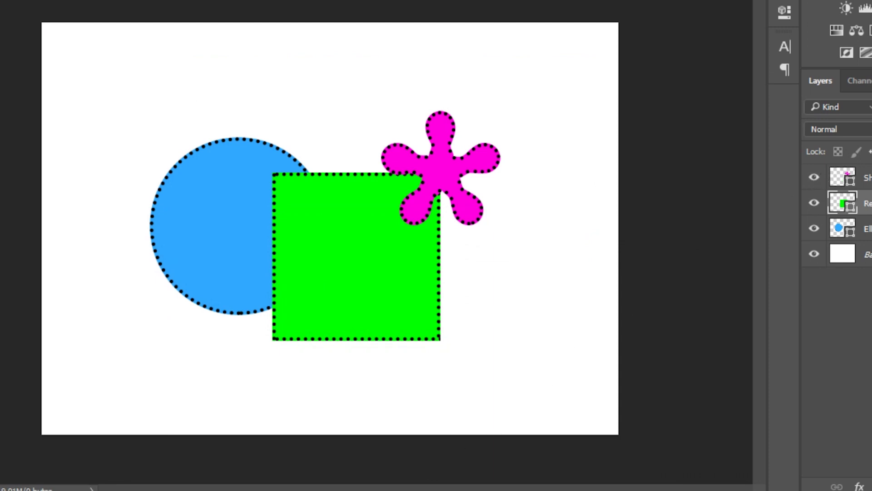
Unlock the Background layer and undo the unlocking
mouse_move(422, 451)
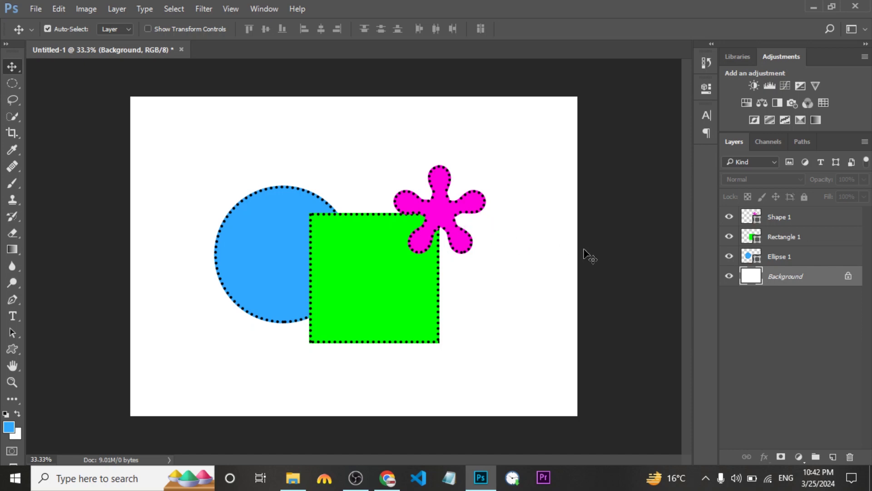
left_click(848, 276)
key("ctrl+z")
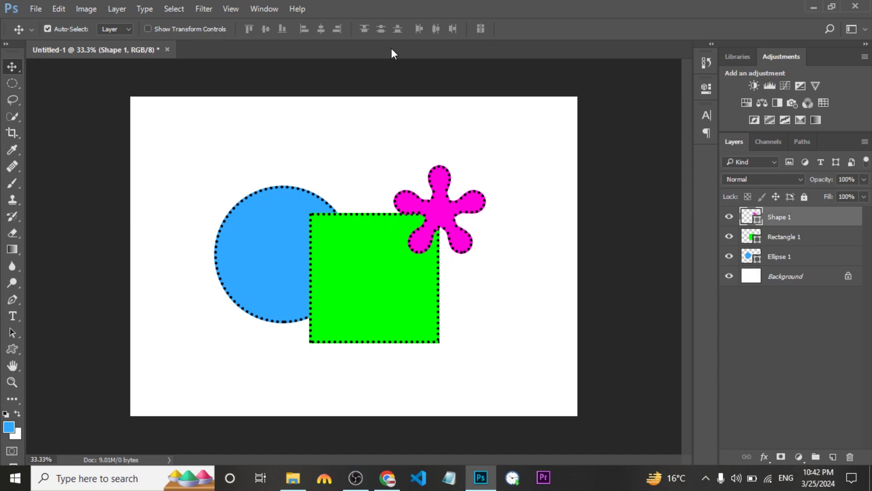
Select the magenta flower and the green square in turn to check which layer each belongs to
left_click(264, 16)
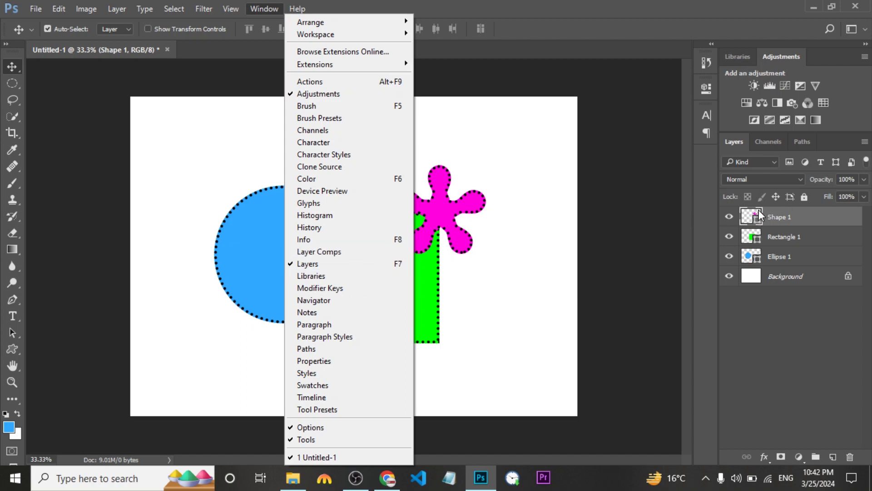
left_click(754, 220)
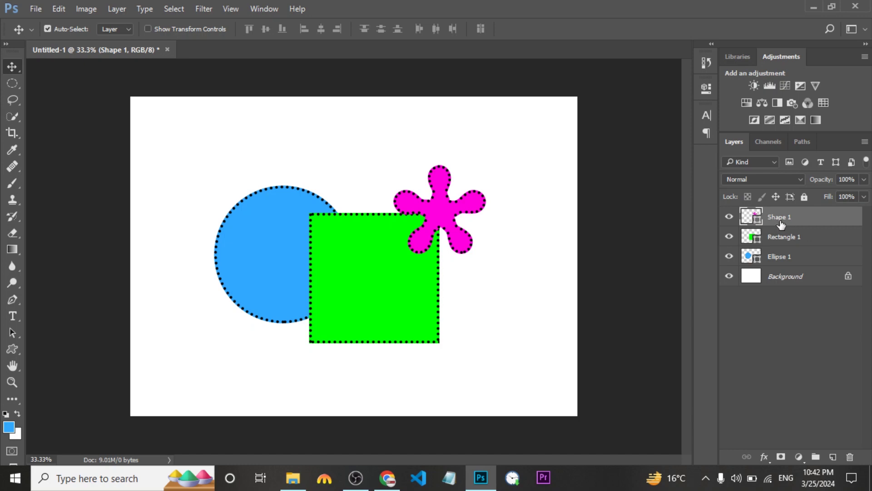
left_click(422, 255)
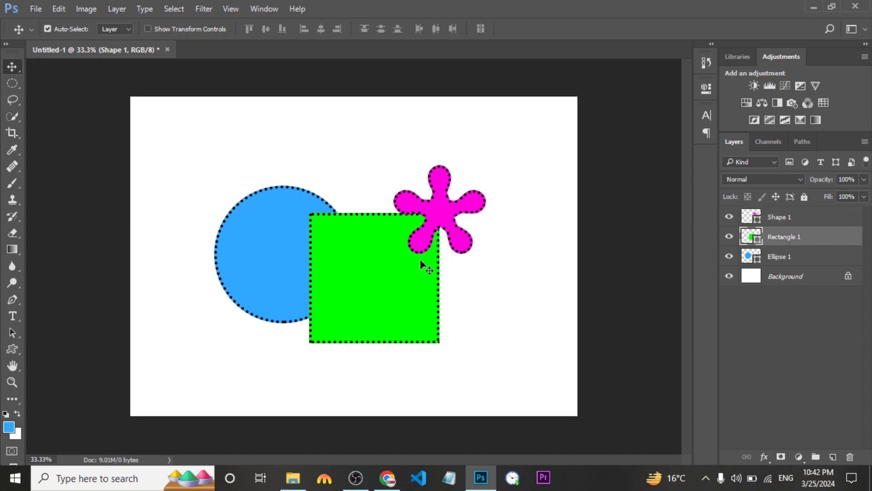
left_click(779, 221)
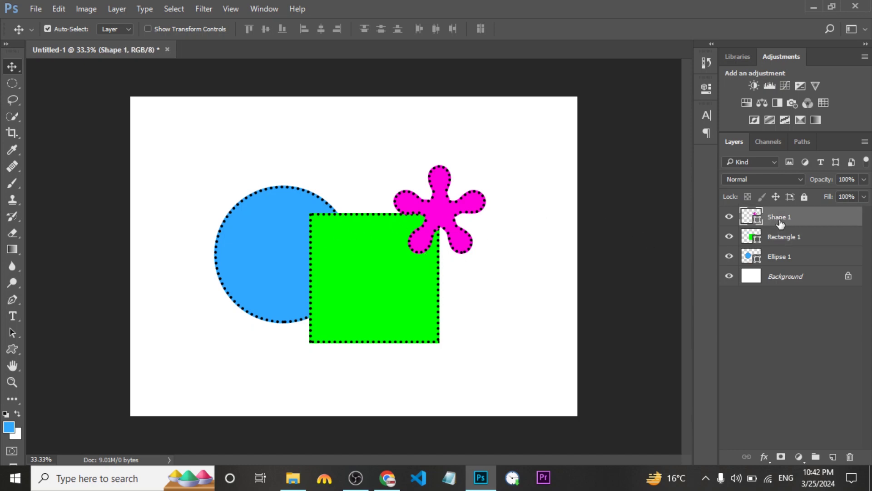
left_click(781, 240)
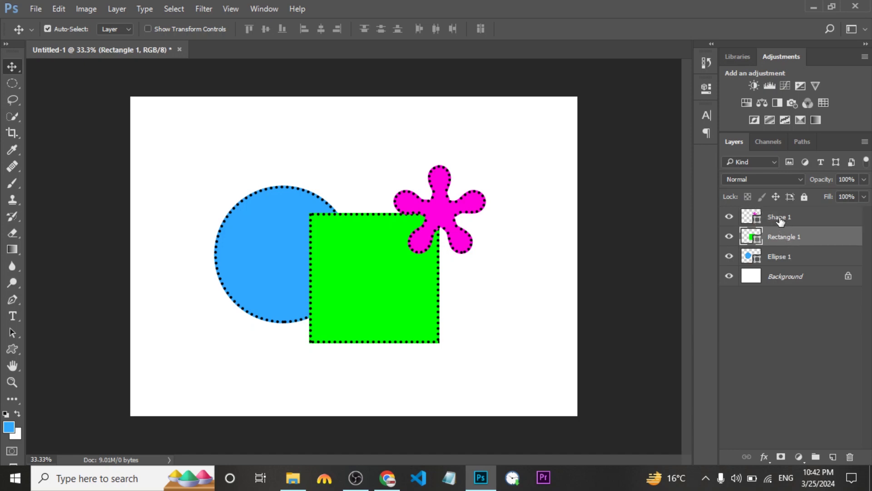
Rename the flower layer as 3, the square layer as 2 and the circle layer as 1
double_click(780, 218)
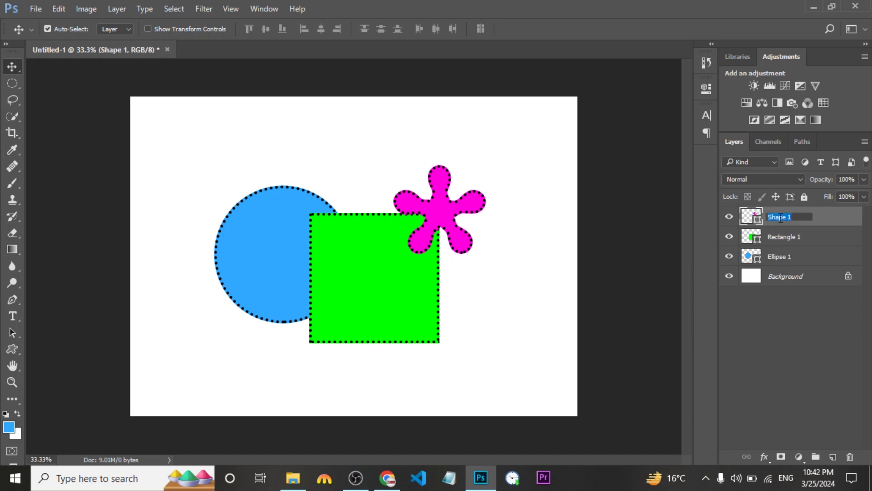
type("3")
double_click(773, 242)
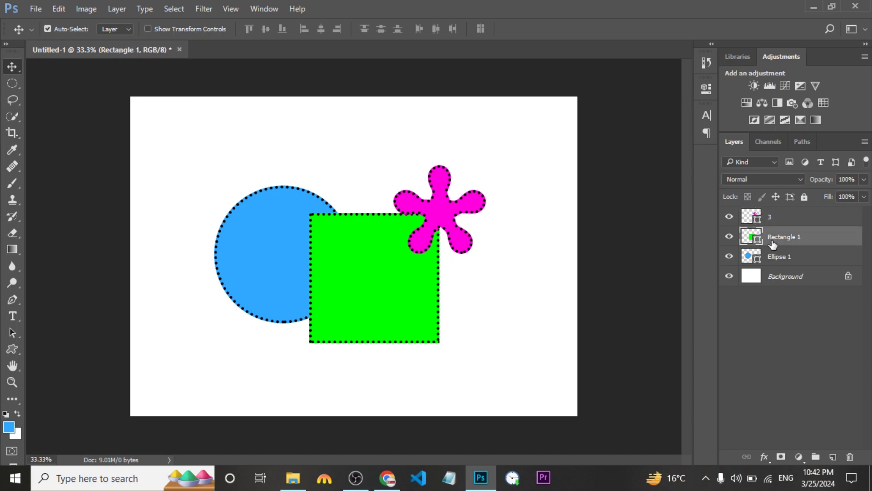
type("2")
double_click(772, 256)
type("1")
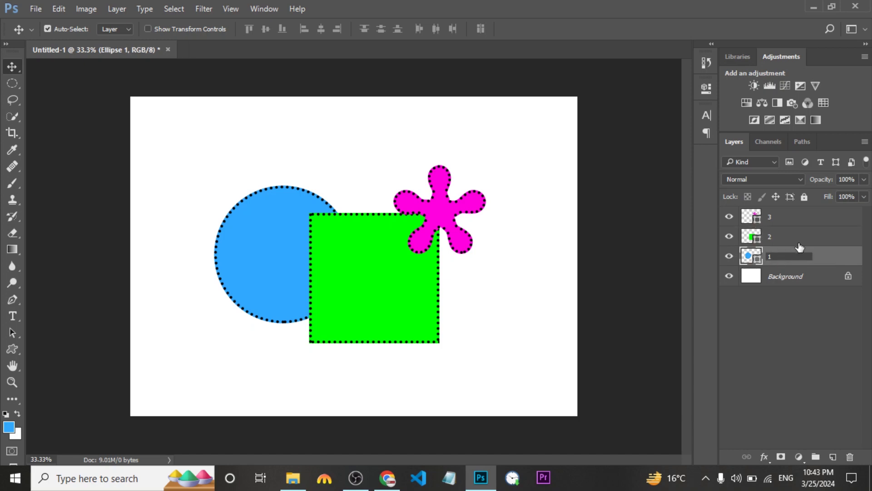
left_click(488, 314)
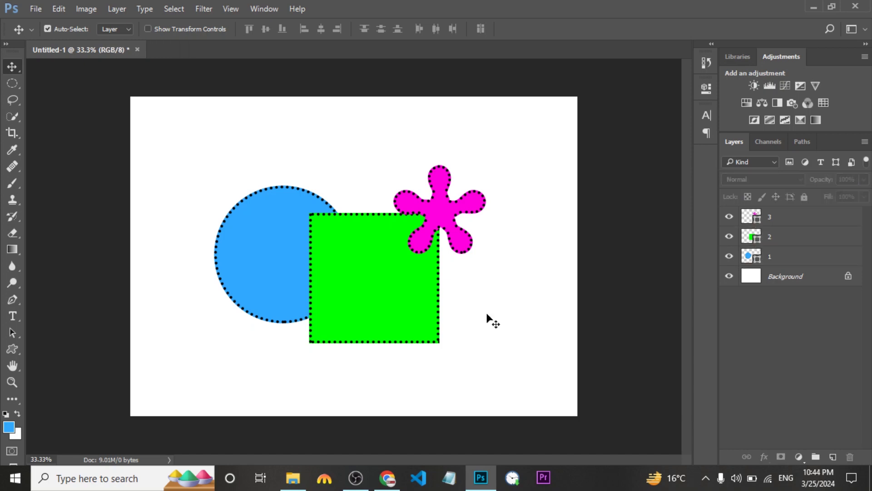